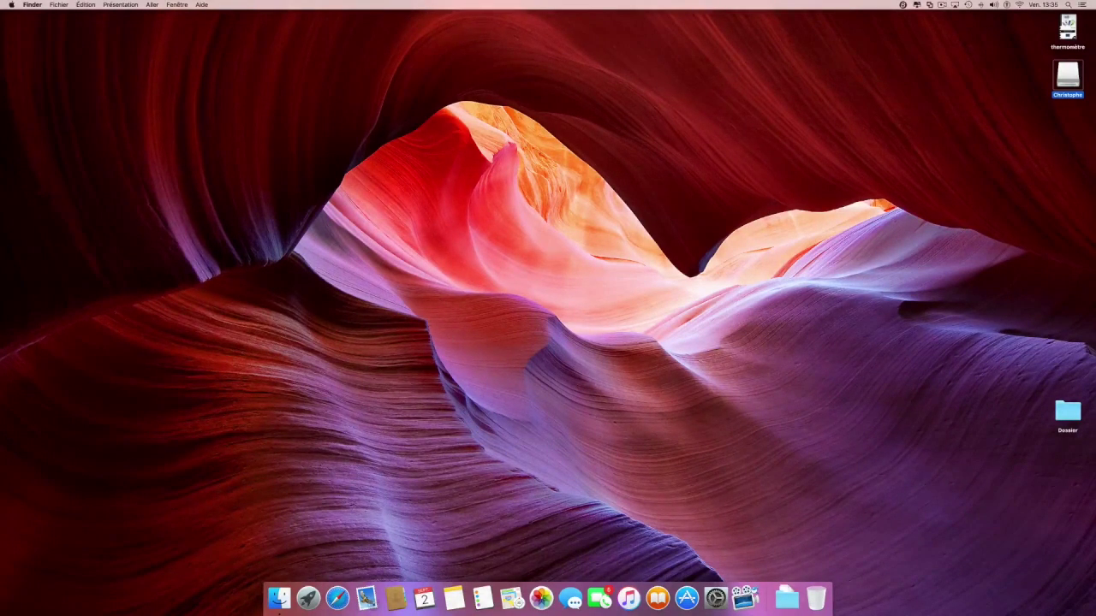
Open the Music folder on the external drive from the desktop and copy all of its contents
key(super+Down)
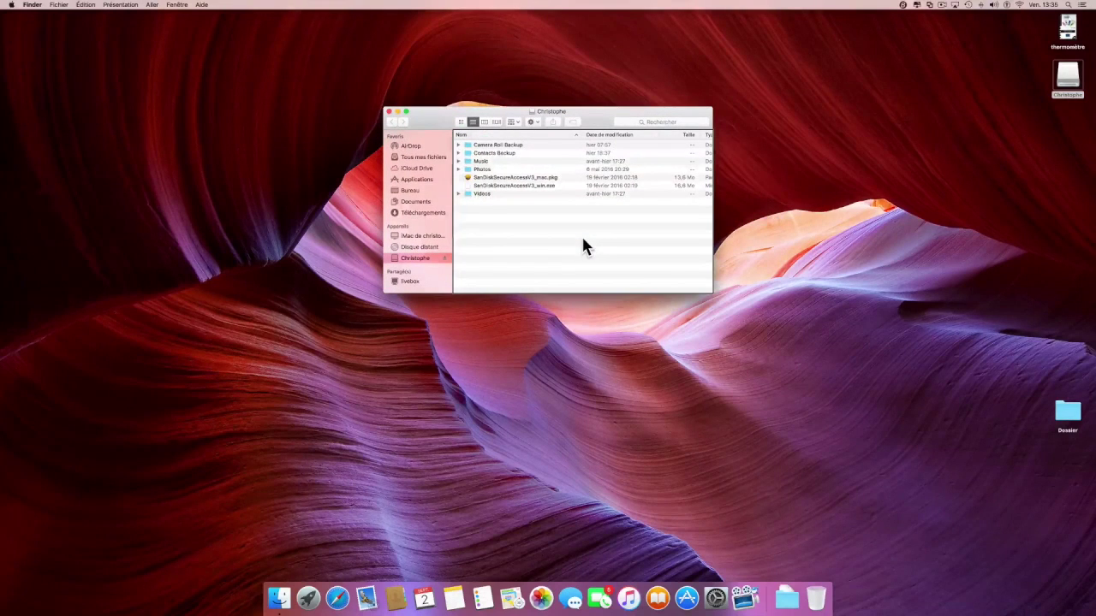
key(m)
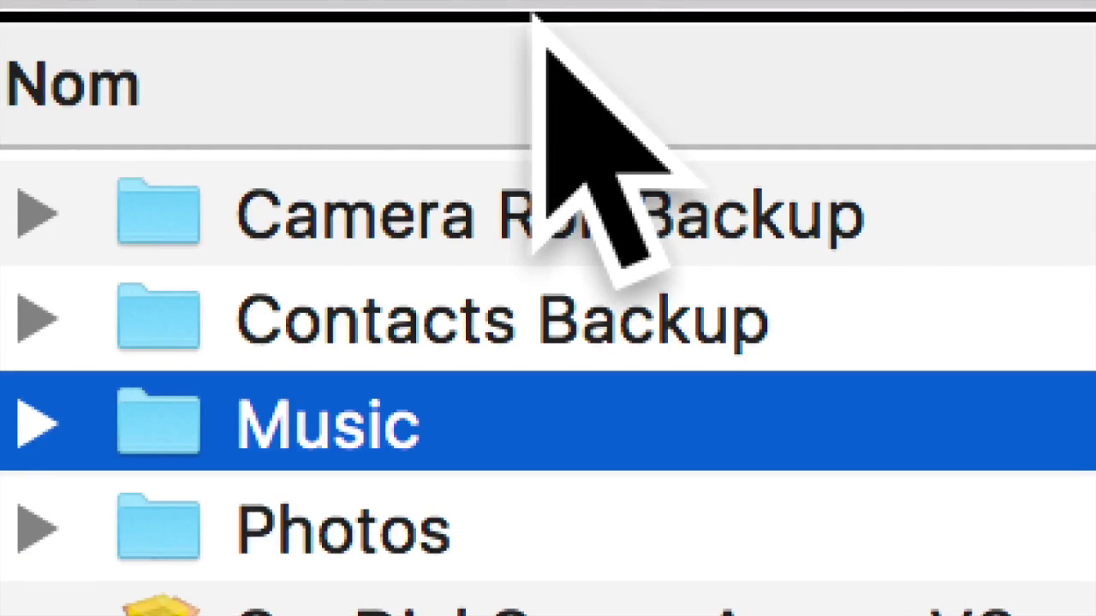
key(super+Down)
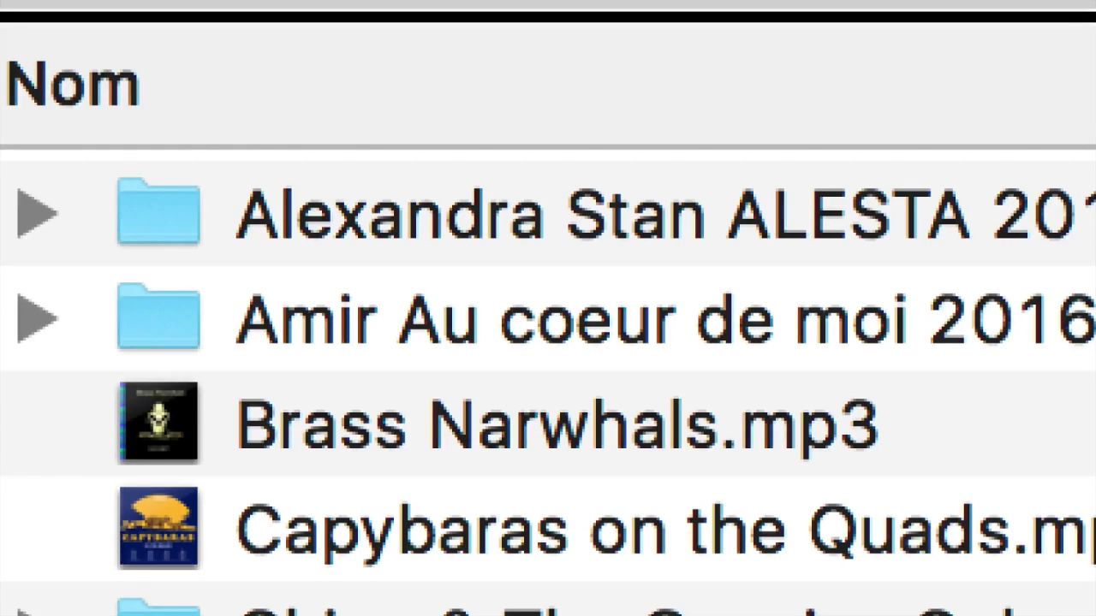
scroll(709, 420, down, 5)
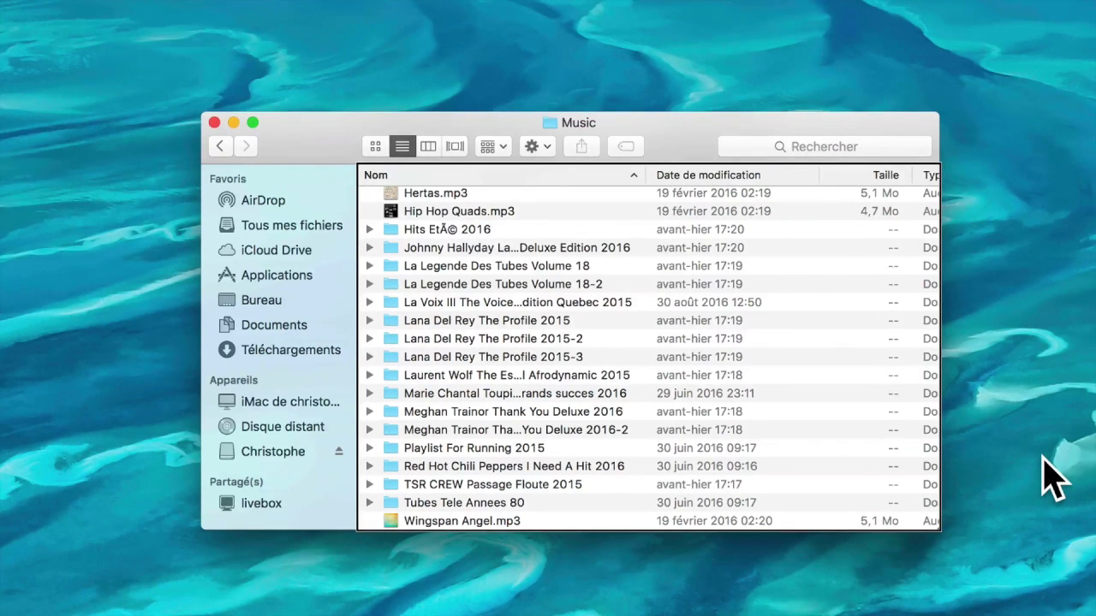
key(super+a)
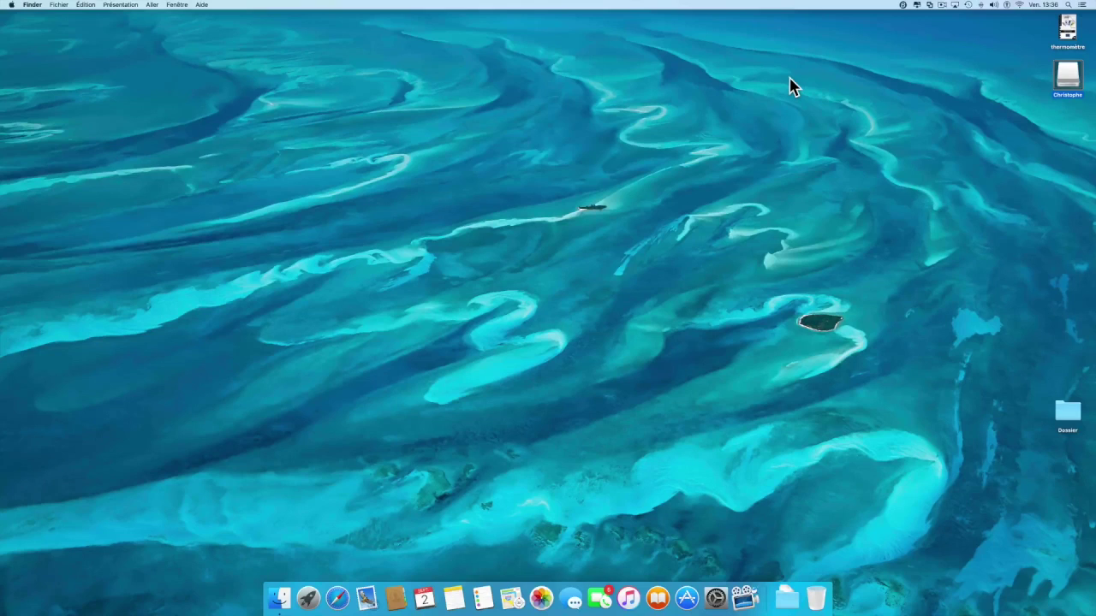
Go from the Documents folder up to the home folder and open its Musique folder
key(super+shift+o)
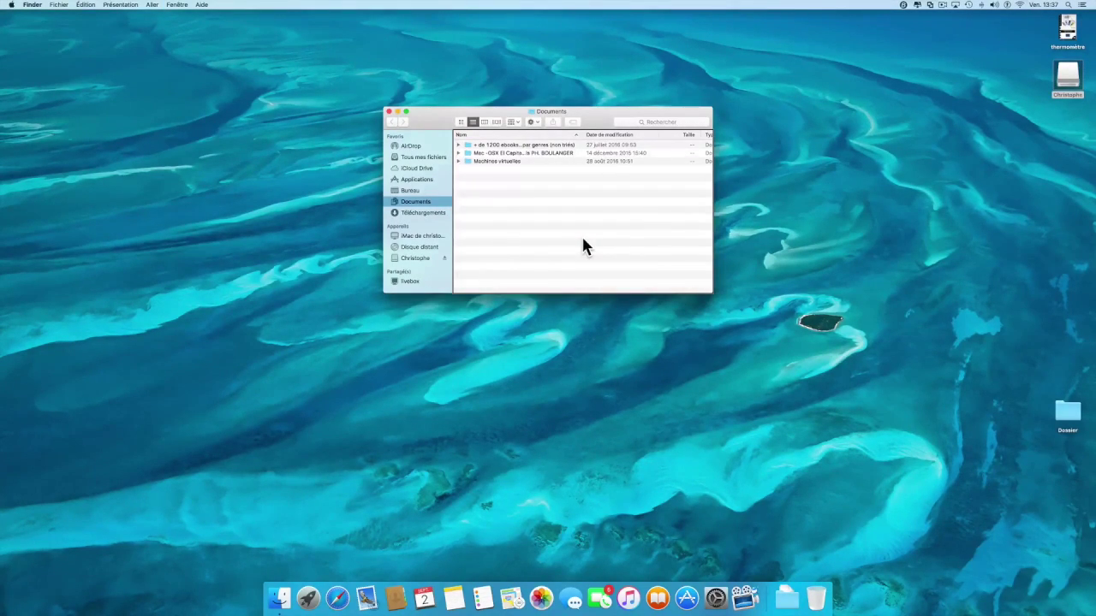
key(Down)
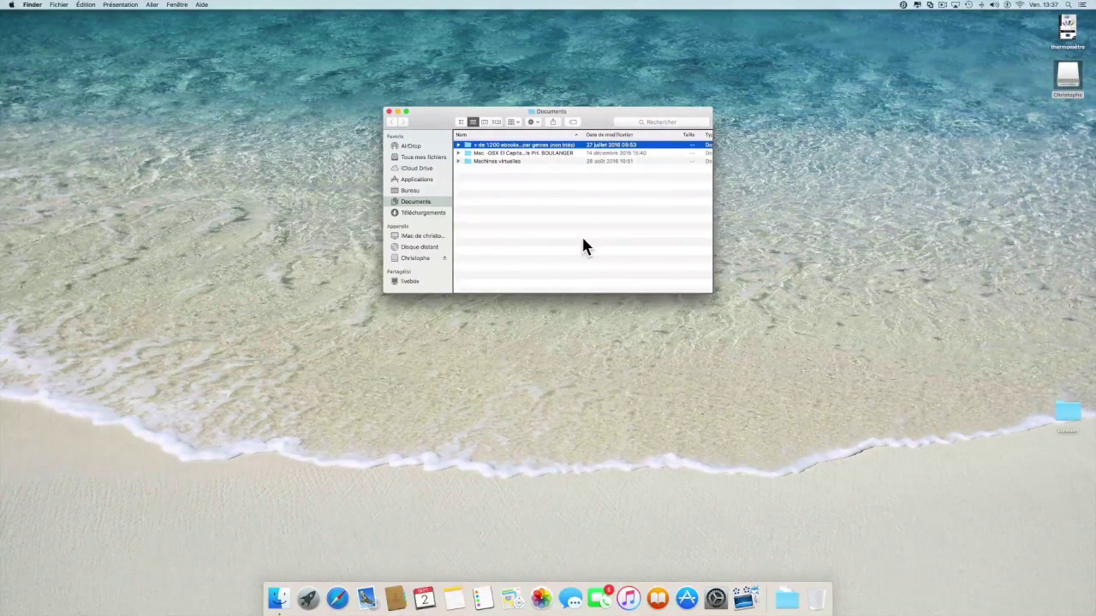
key(super+Up)
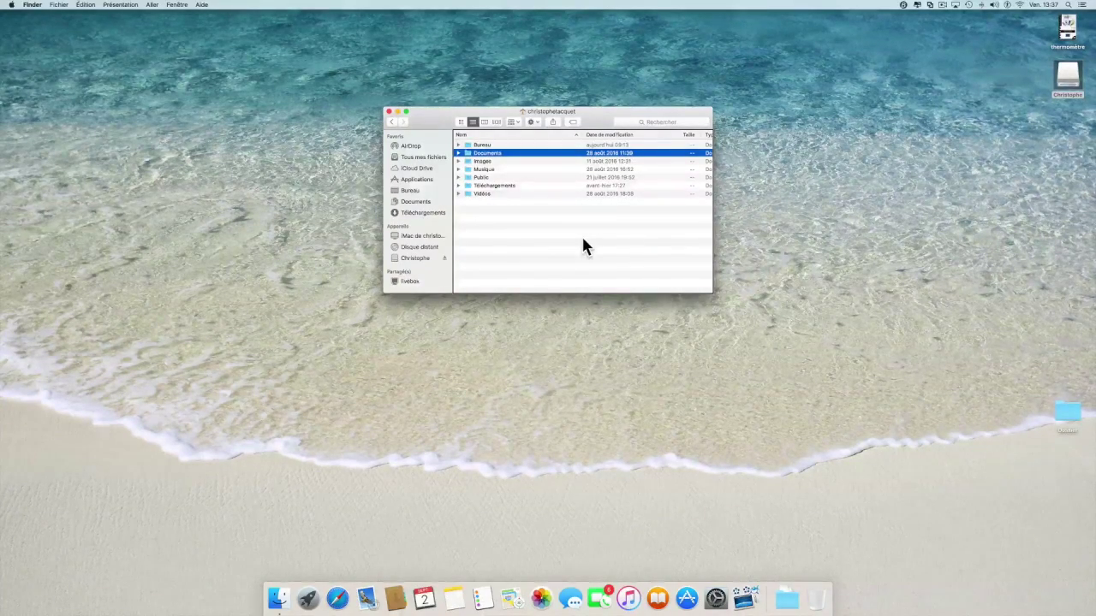
key(Down)
key(Down)
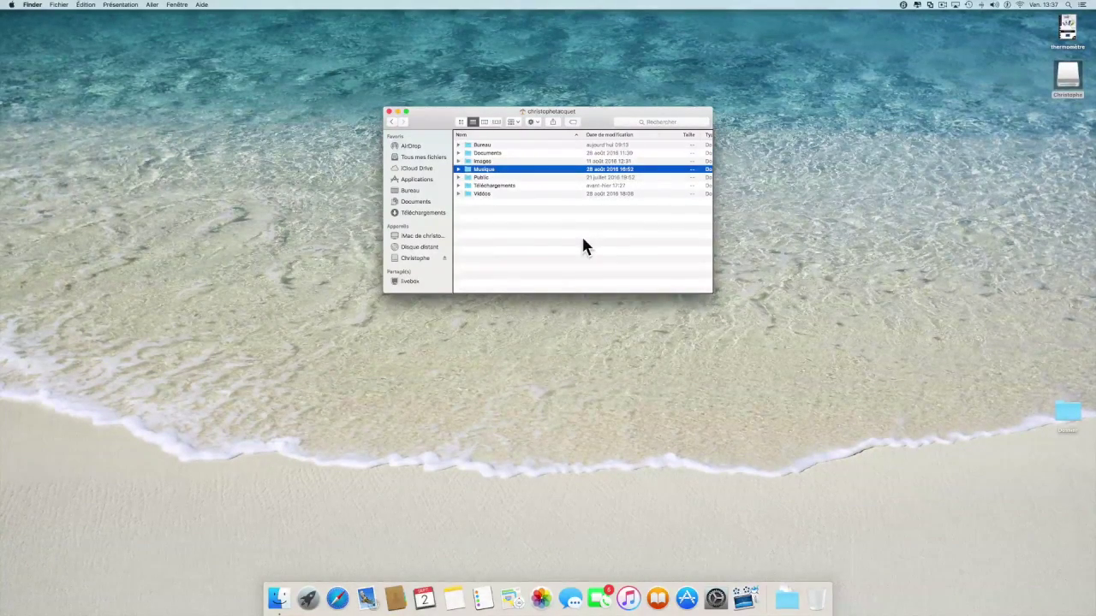
key(super+Down)
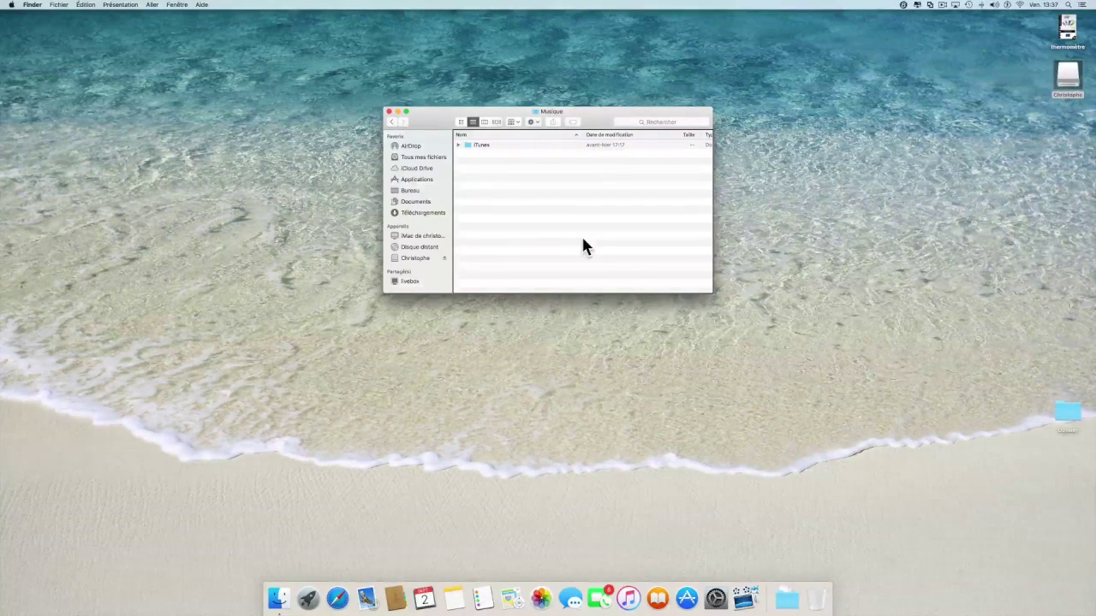
Open the iTunes folder inside Musique, and in it the iTunes Media folder
key(Down)
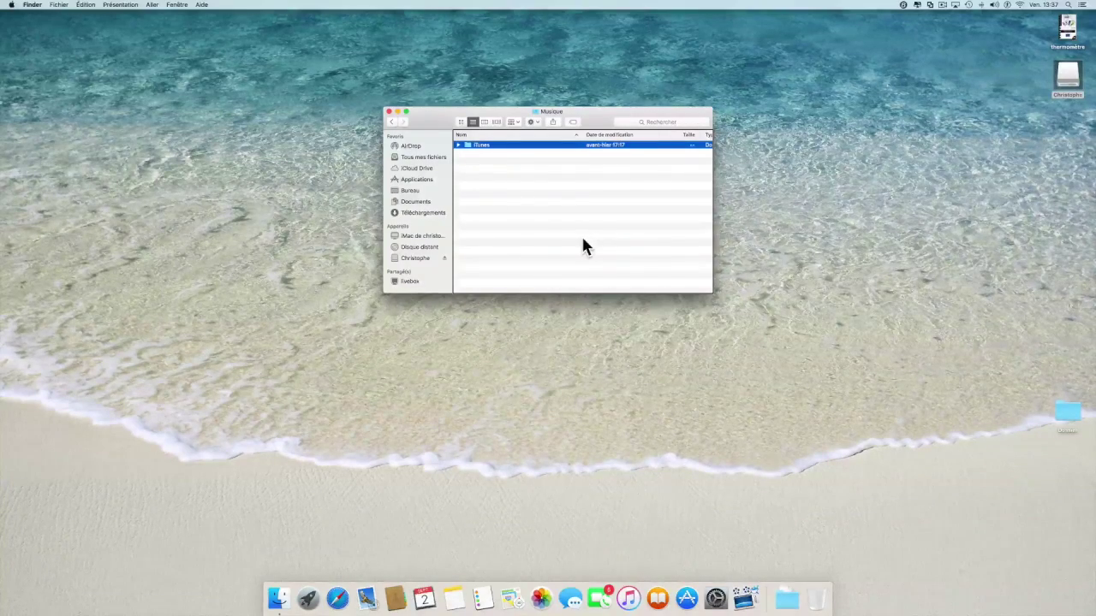
key(super+Down)
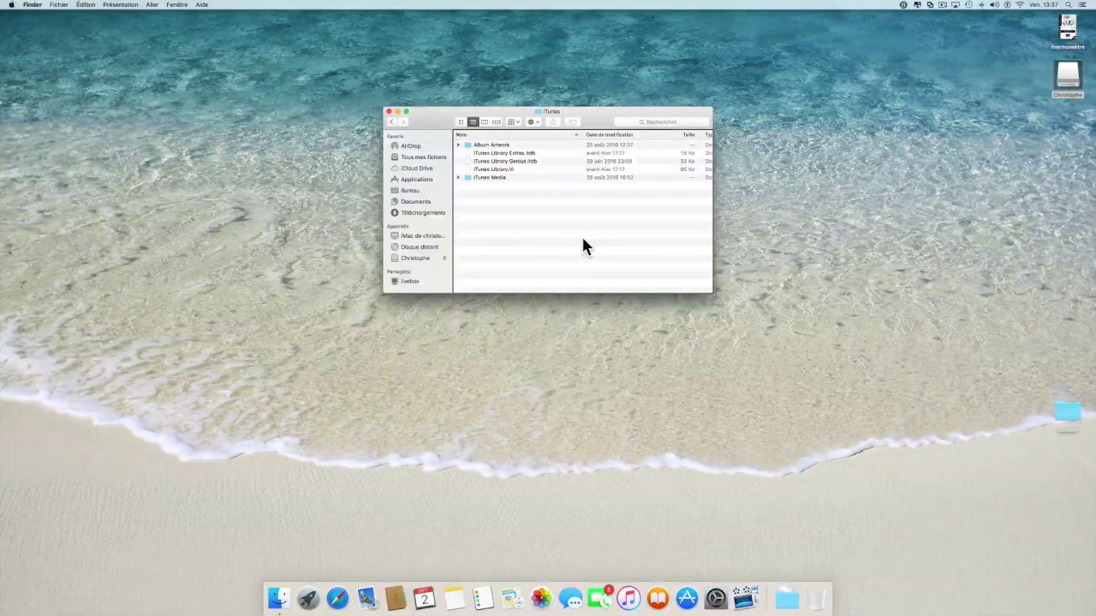
key(Down)
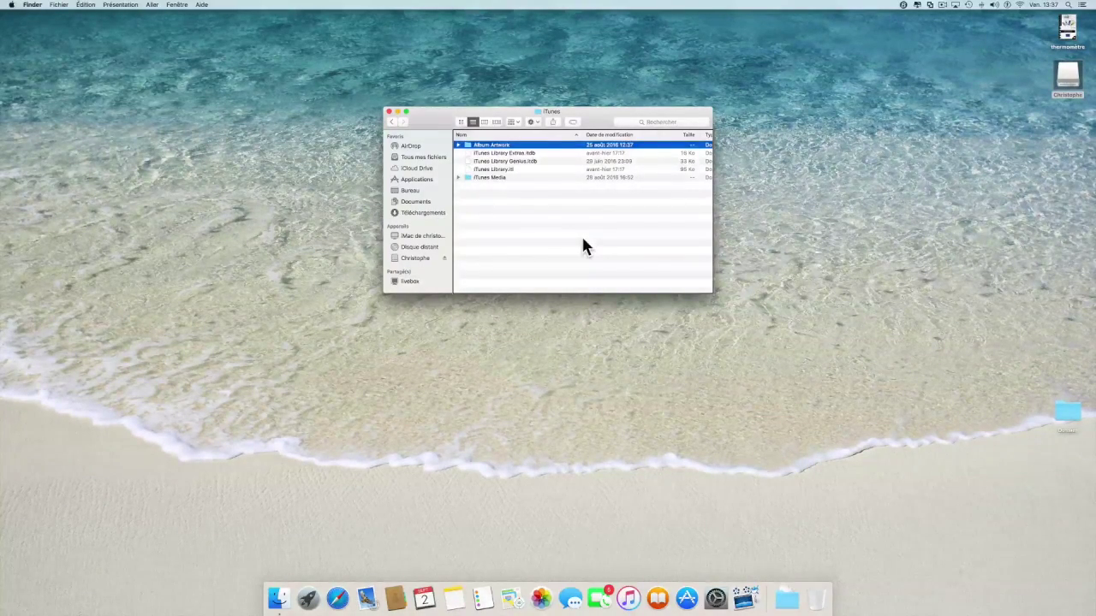
key(Down)
key(Down)
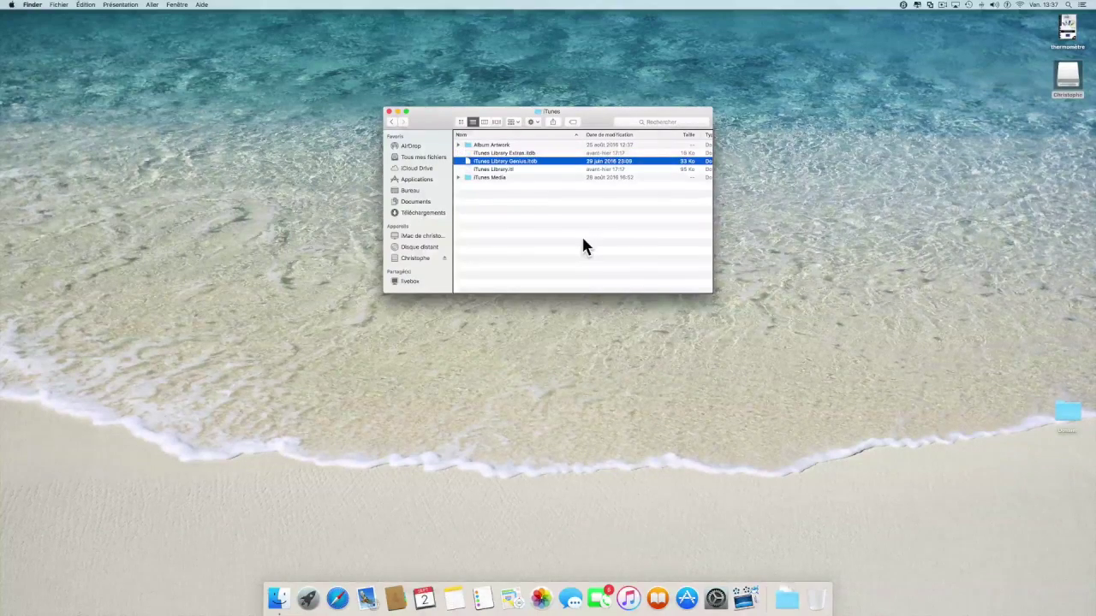
key(Down)
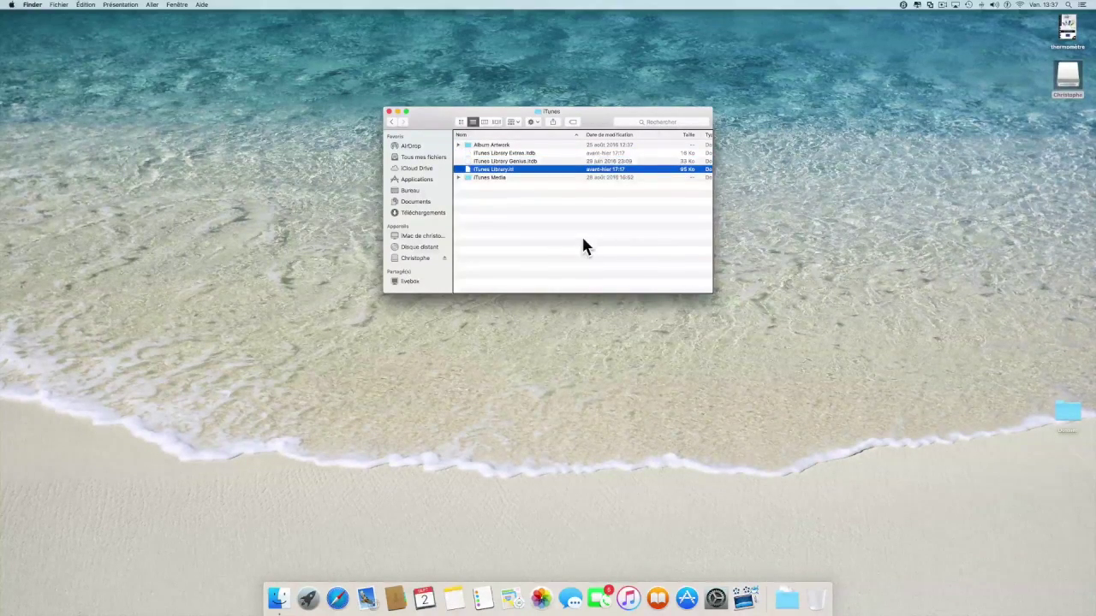
key(Down)
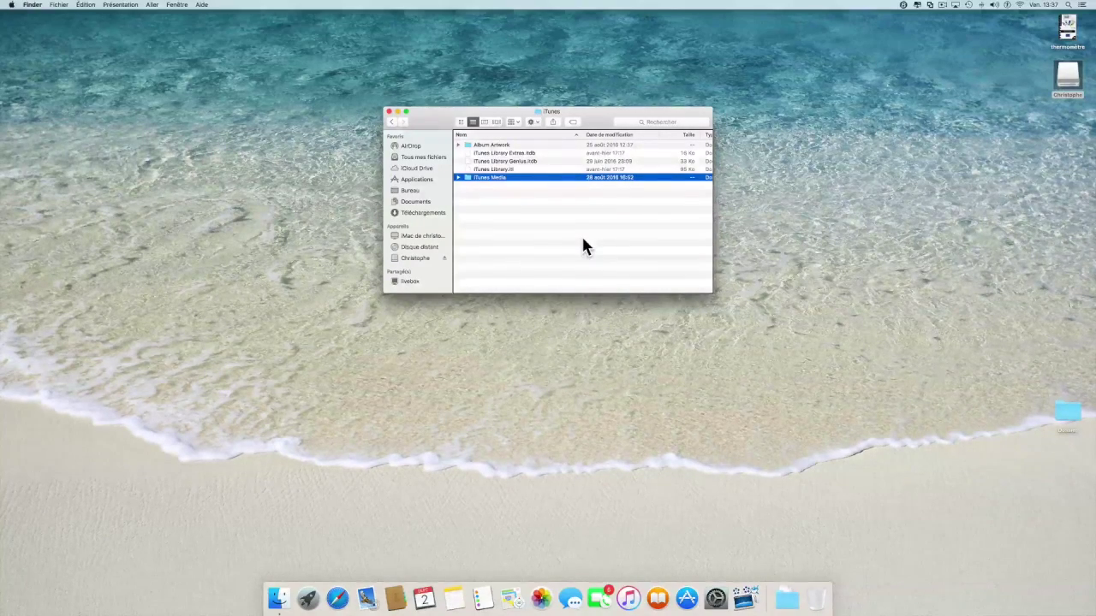
key(super+Down)
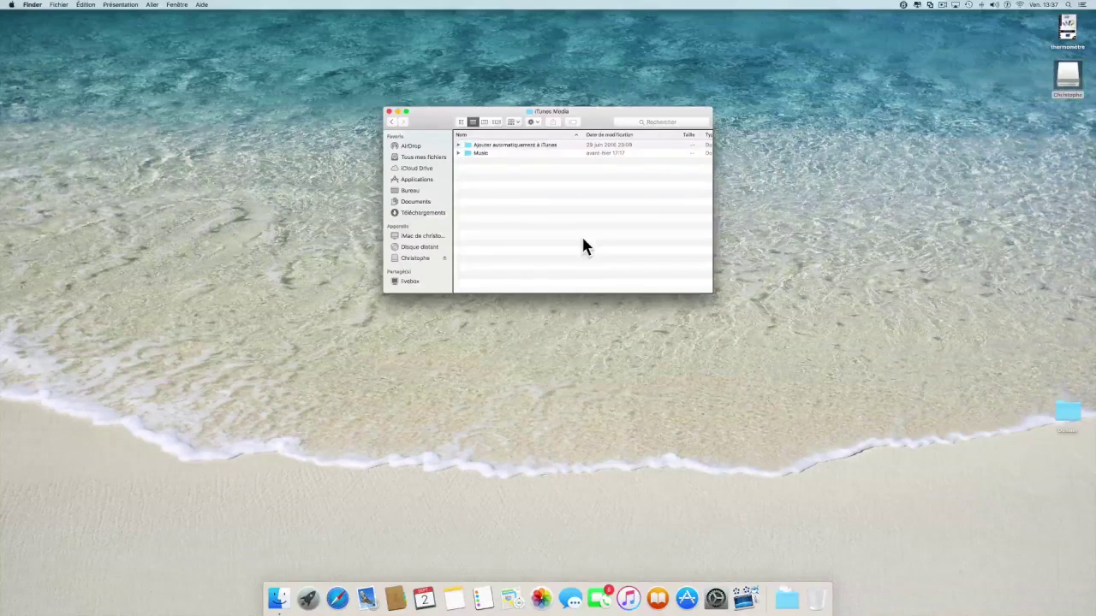
Paste the copied music into the "Ajouter automatiquement à iTunes" folder and close its window
key(Down)
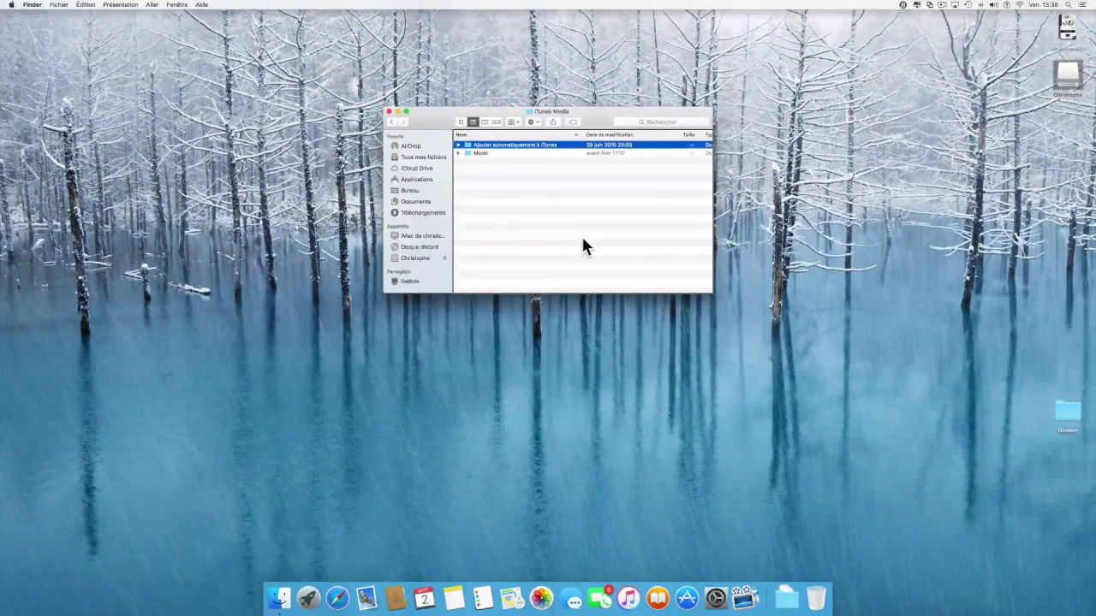
key(super+Down)
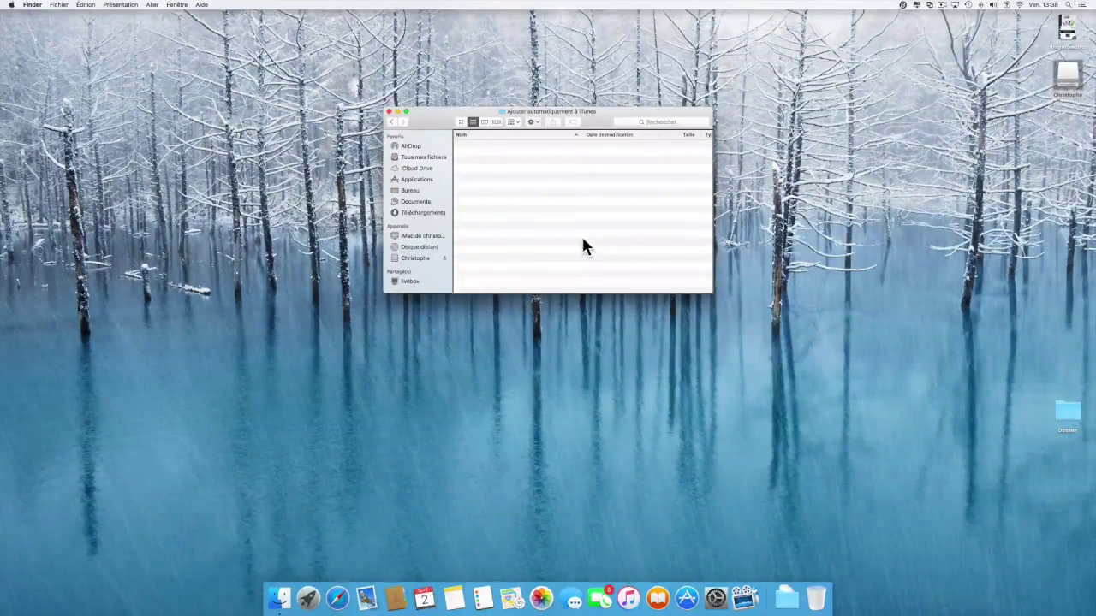
key(super+v)
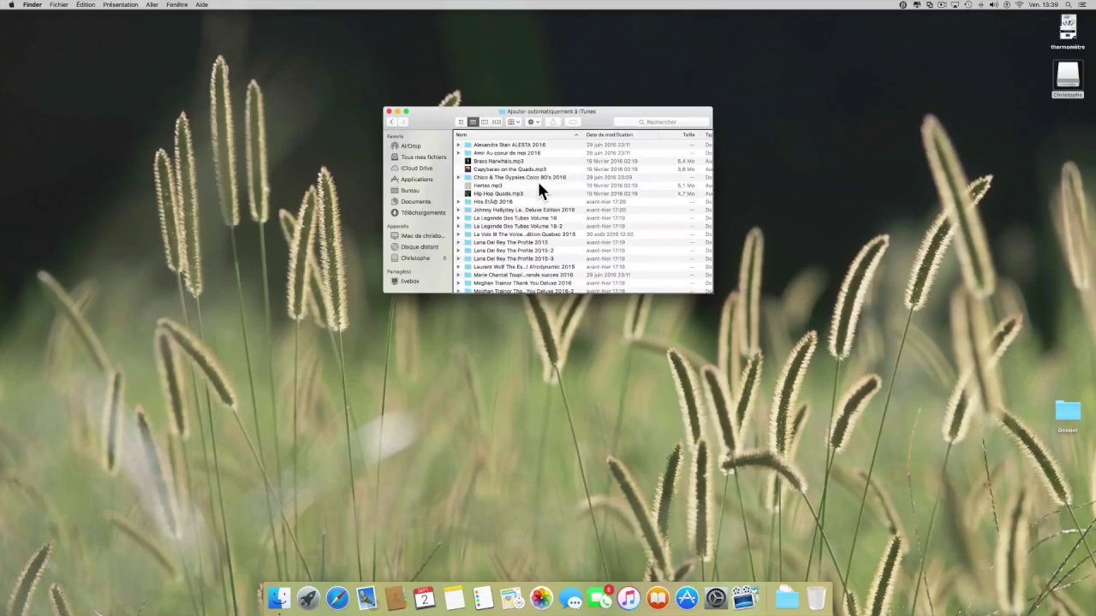
key(super+w)
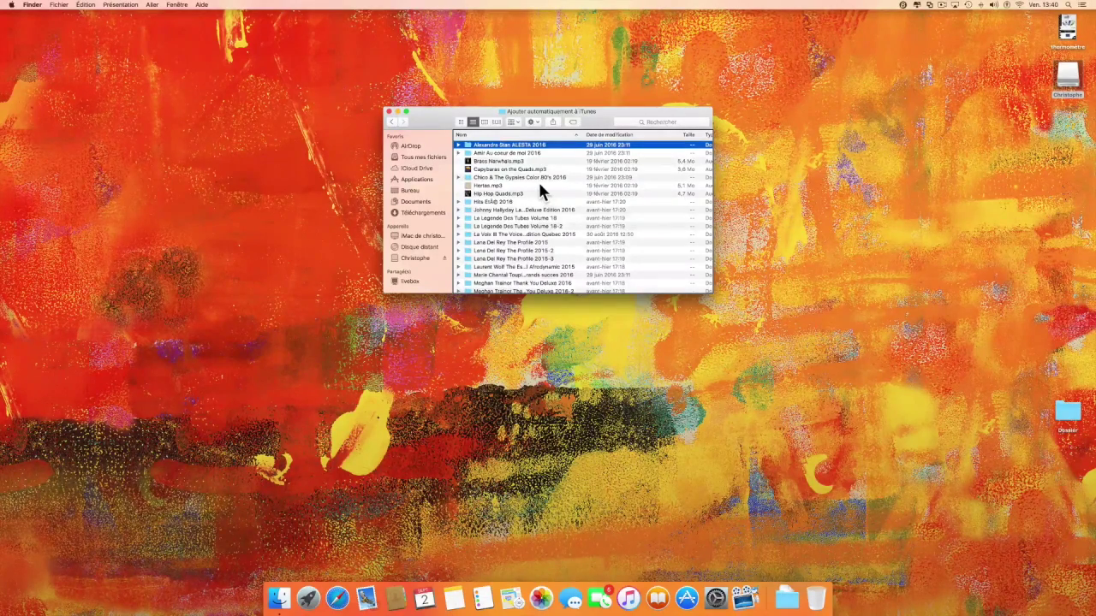
Launch iTunes through a Spotlight search for "itunes" and look through the albums down to the compilations
key(super+space)
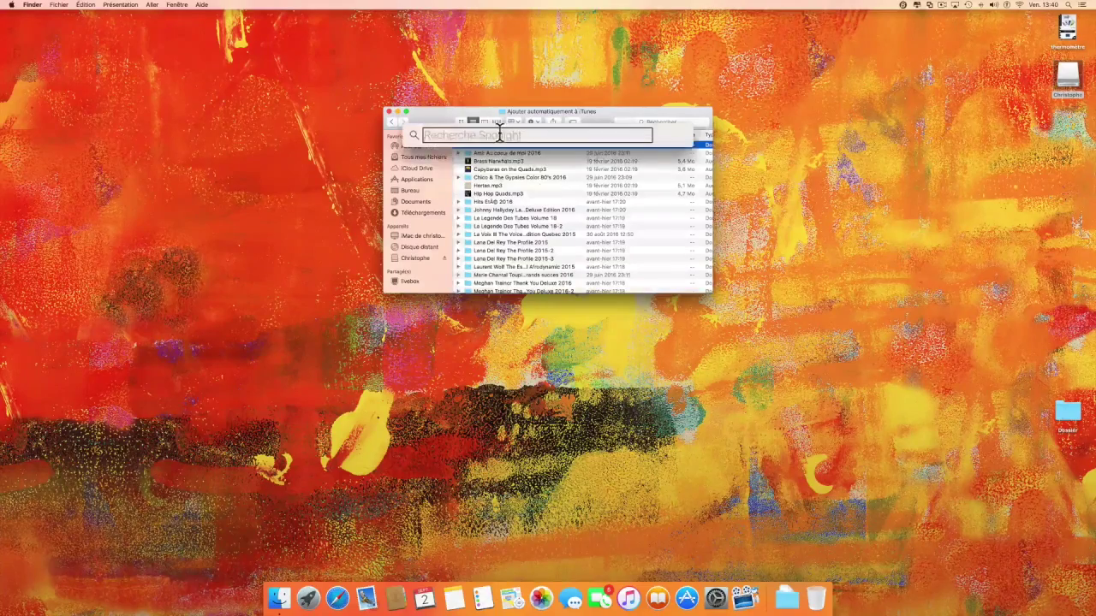
text(itunes)
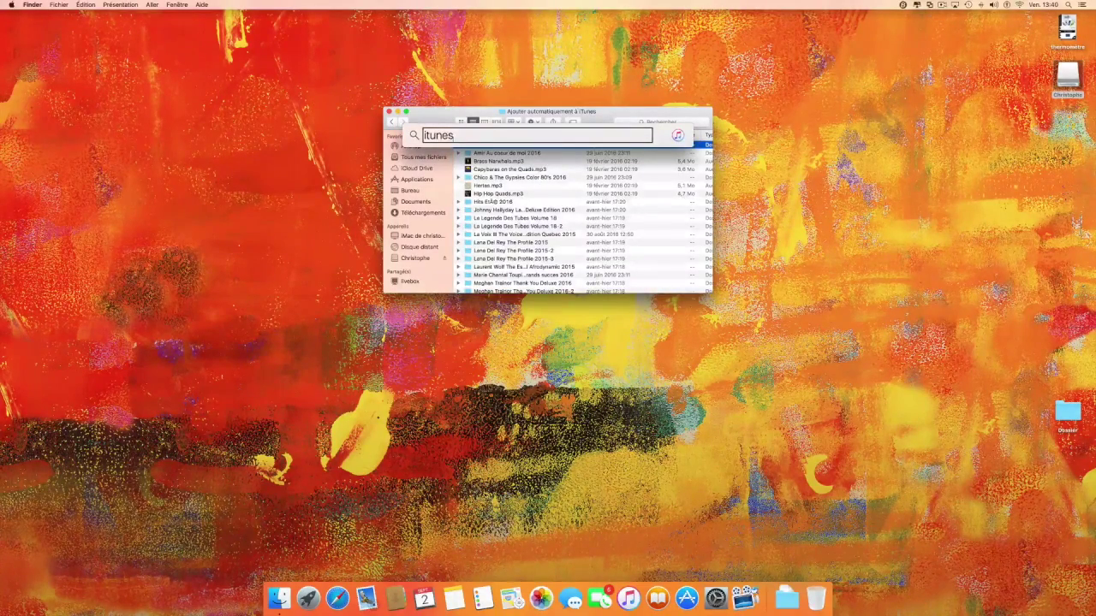
key(Return)
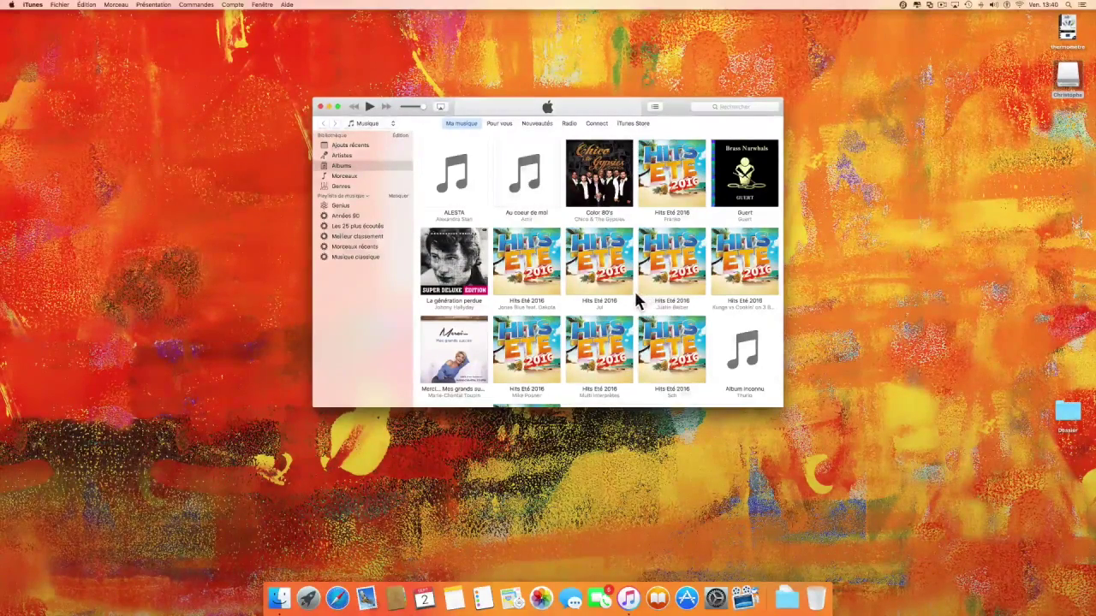
scroll(599, 295, down, 2)
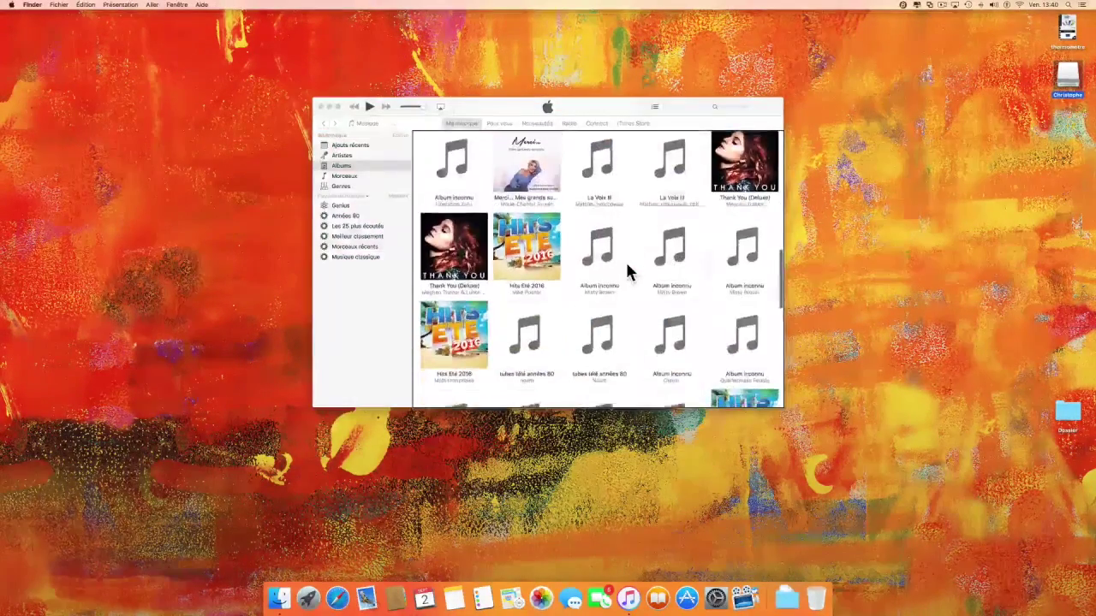
scroll(627, 272, down, 5)
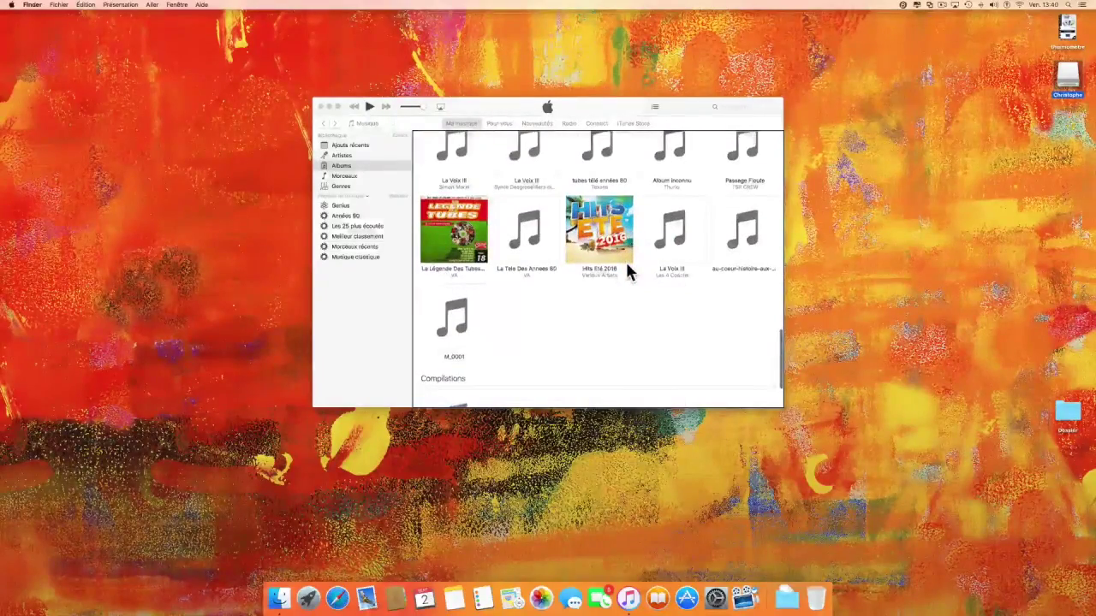
scroll(628, 271, down, 3)
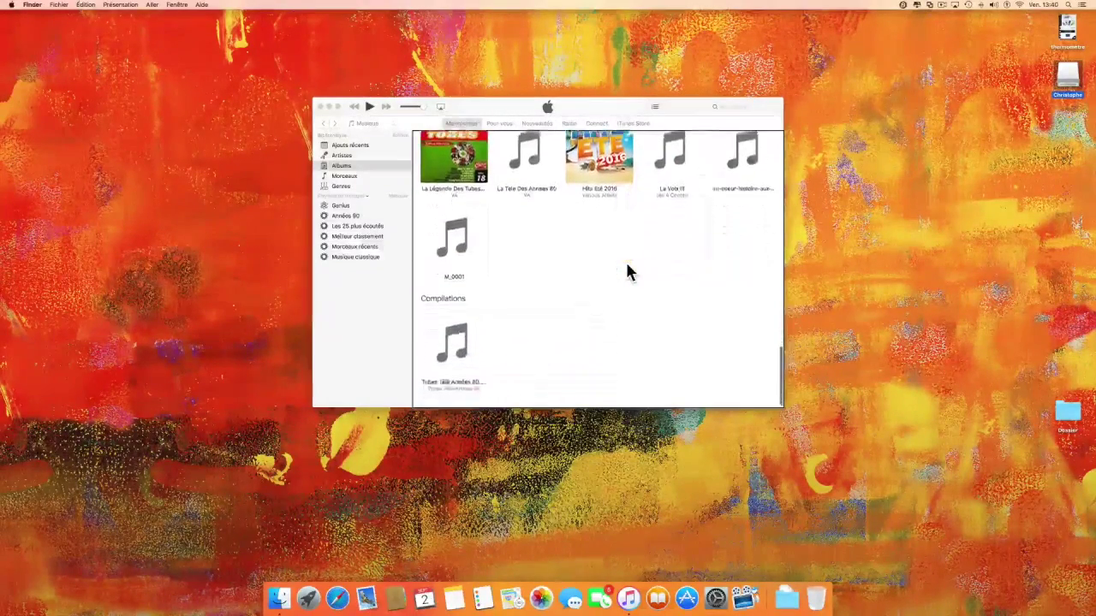
key(ctrl+super+f)
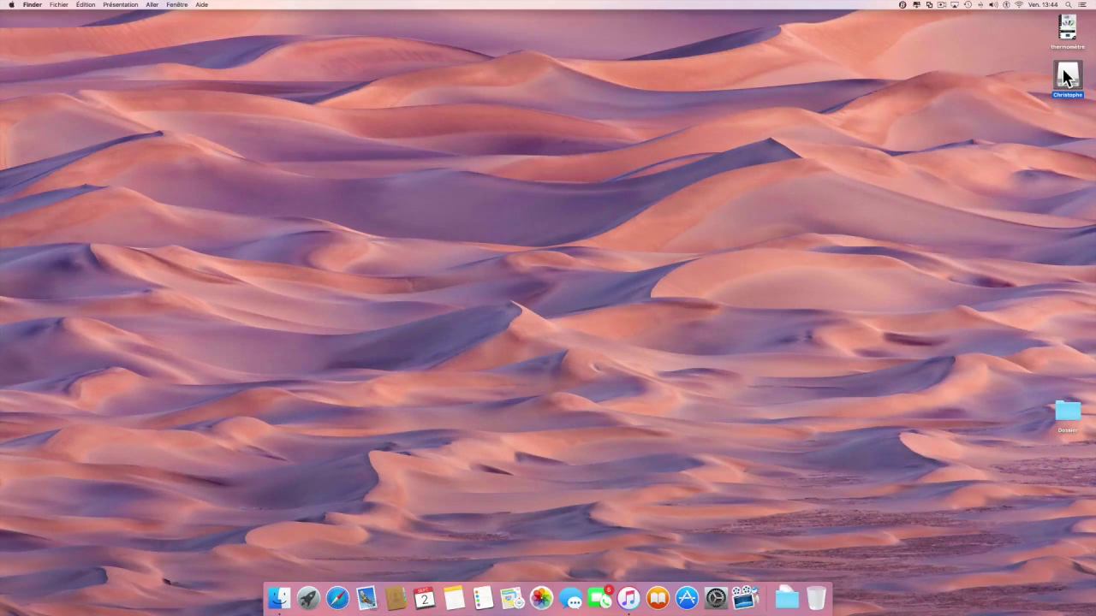
Check the contents of the "Ajouter automatiquement à iTunes" folder in the Finder, going through Musique, iTunes and iTunes Media
double_click(1066, 77)
key(super+Down)
key(Down)
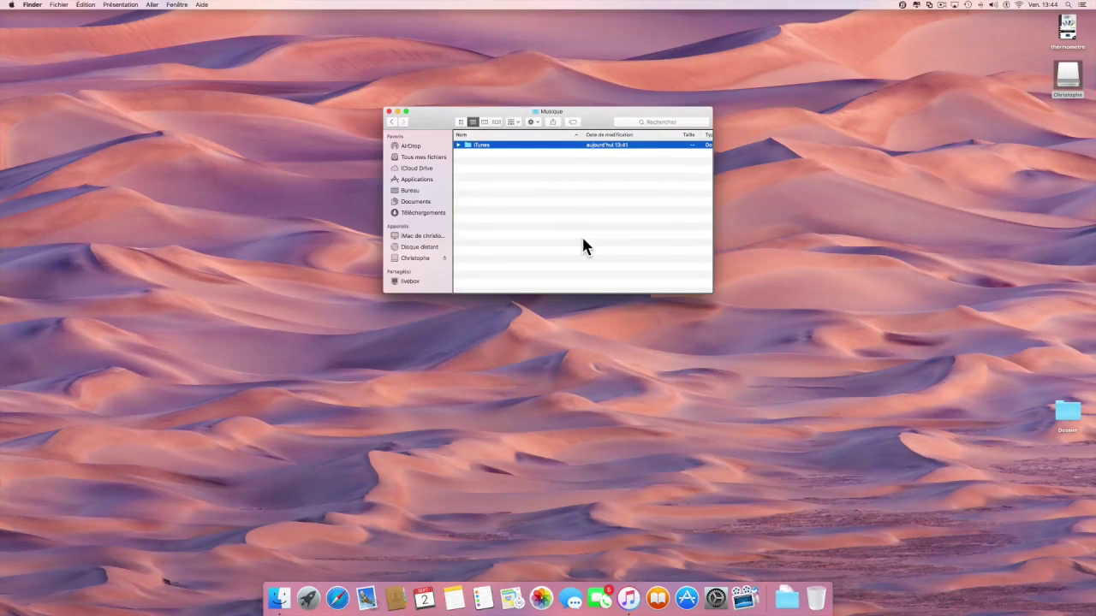
key(super+Down)
key(Up)
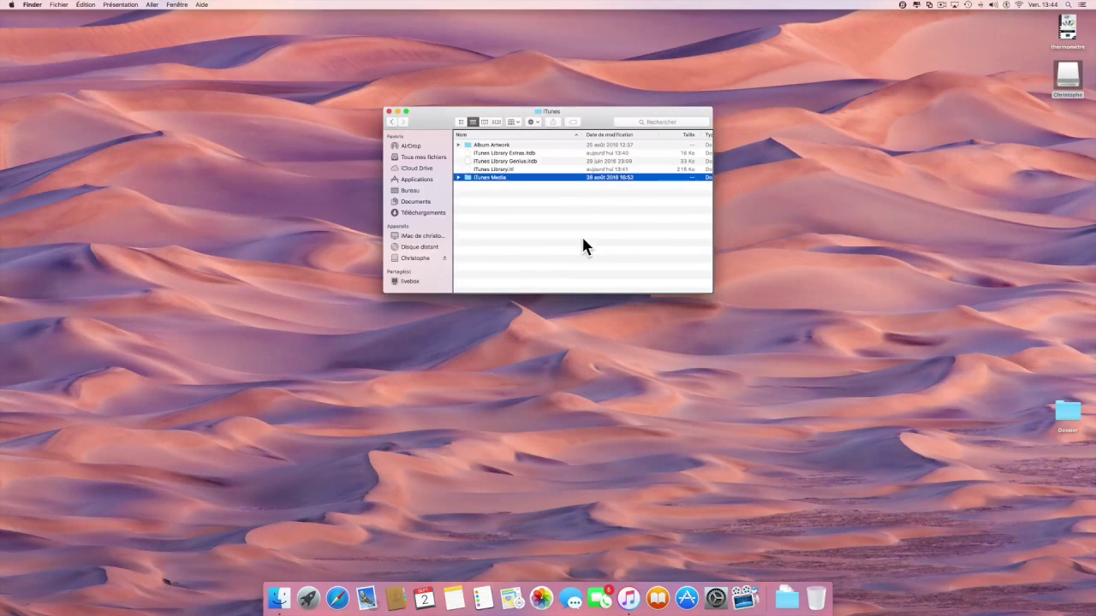
key(super+Down)
key(Down)
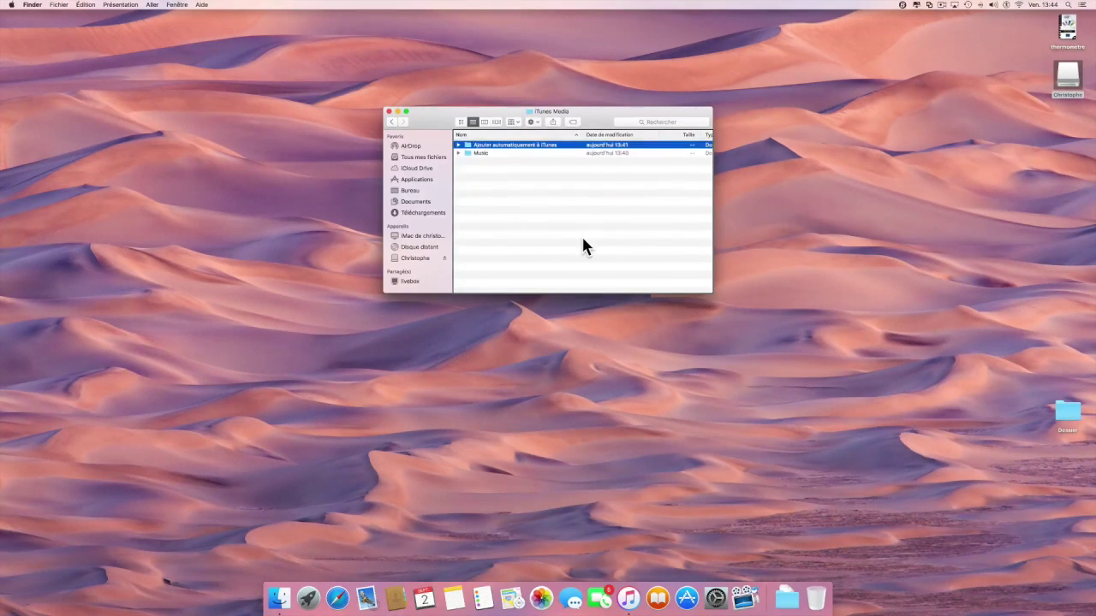
key(super+Down)
key(Down)
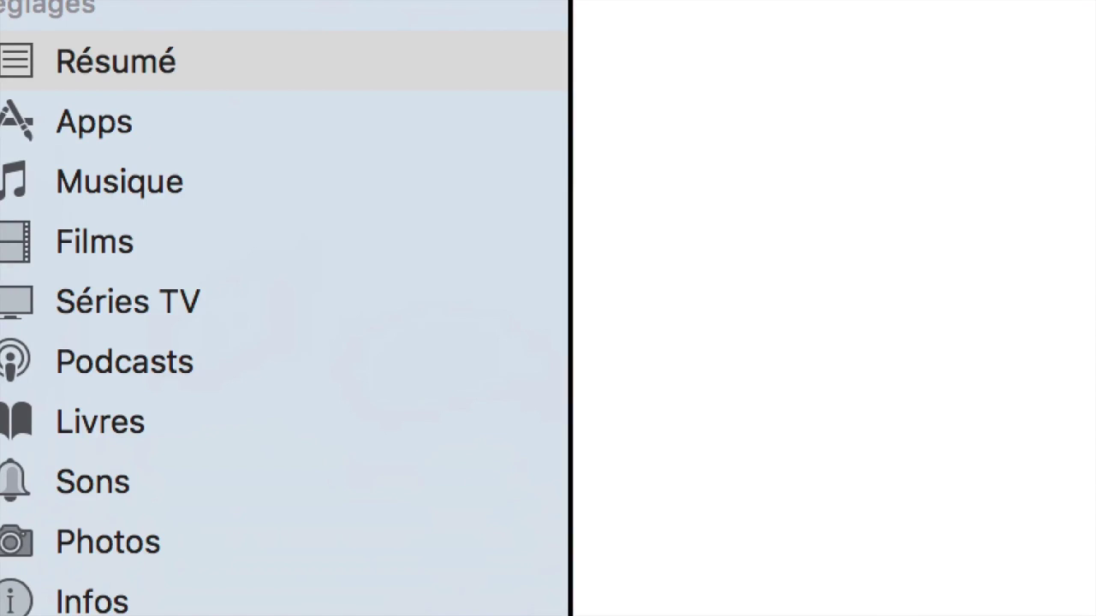
Open the Musique synchronization settings of the connected device in iTunes
click(251, 58)
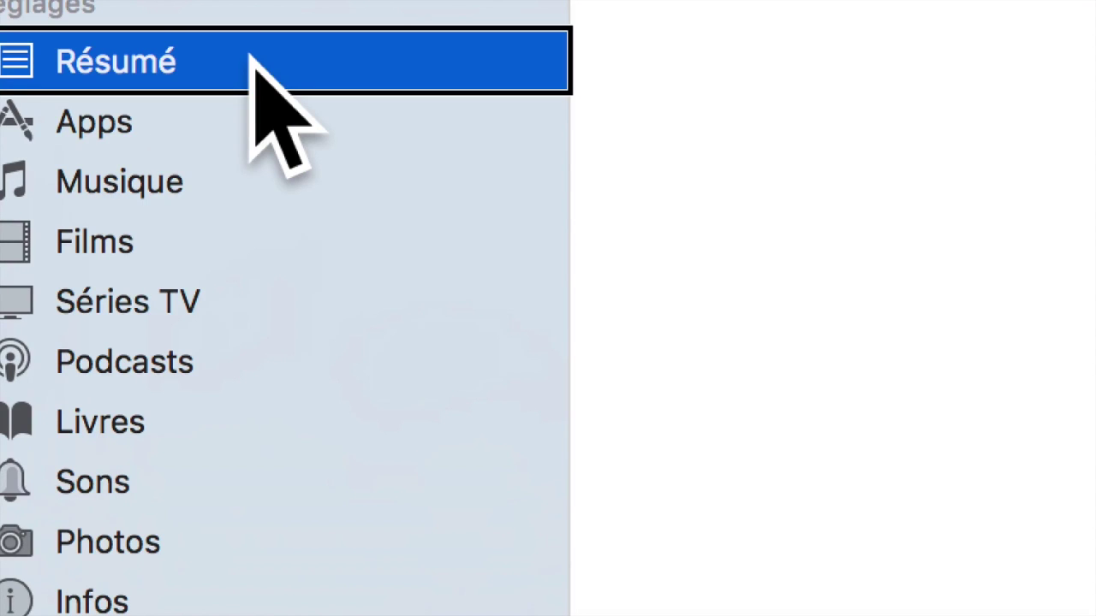
key(Down)
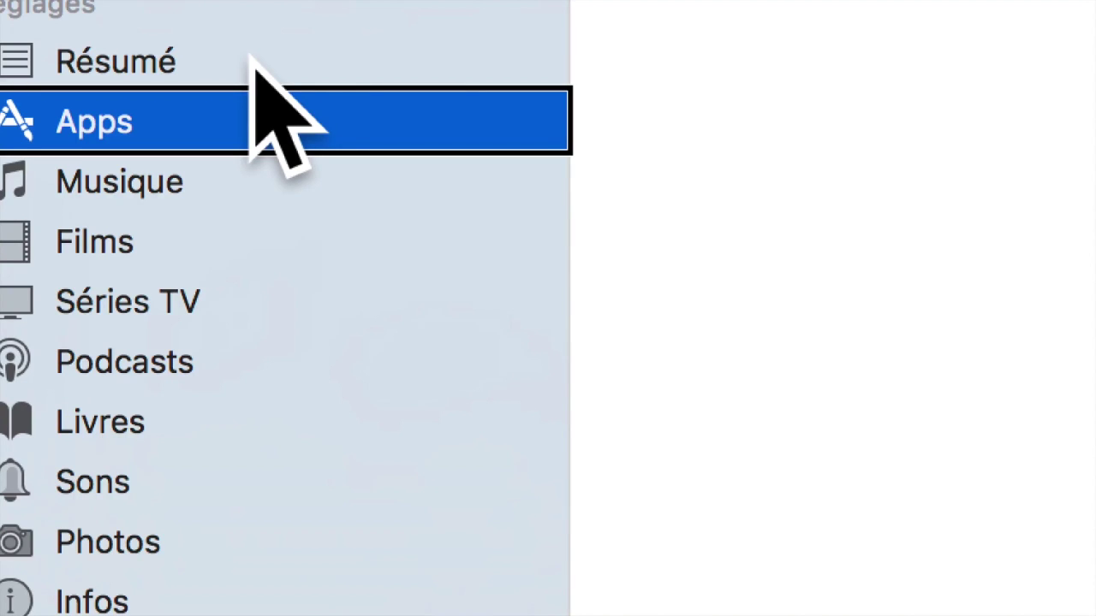
click(250, 176)
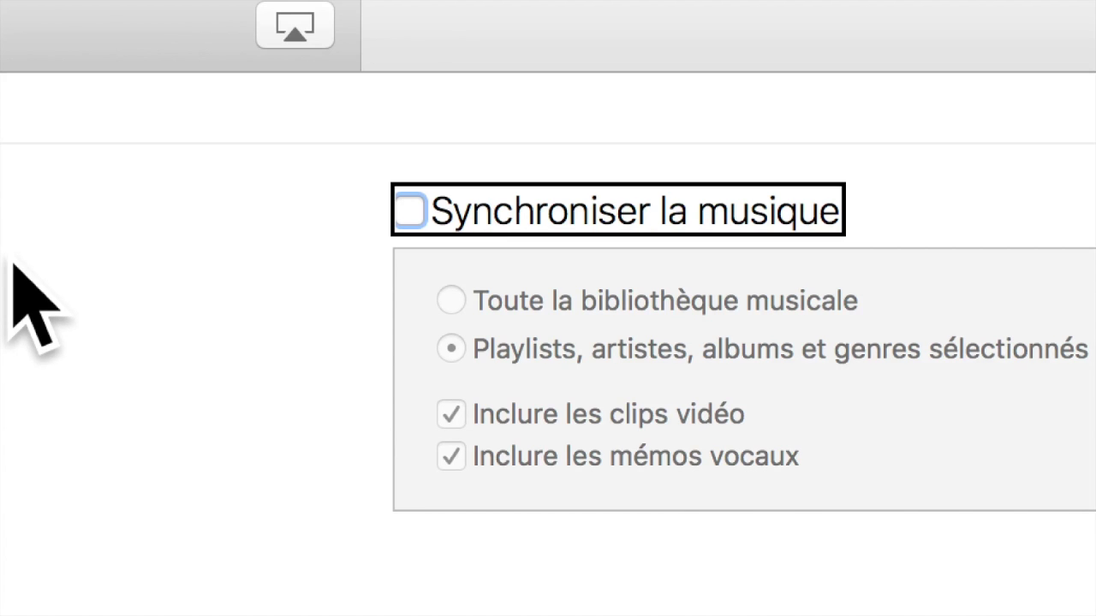
Enable music synchronization for the entire music library, excluding video clips and voice memos
click(410, 210)
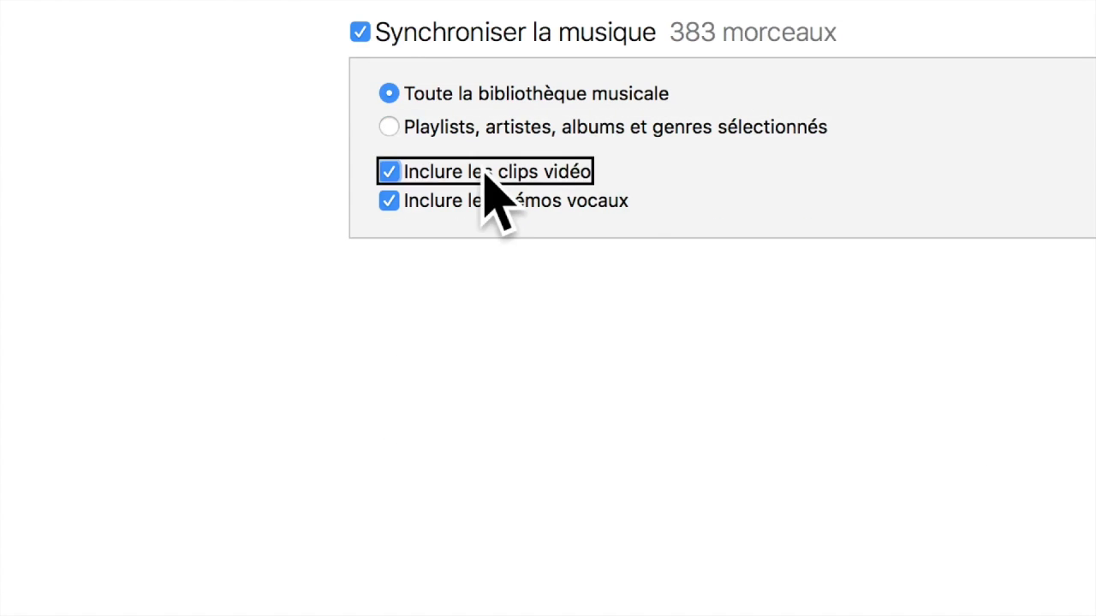
click(503, 176)
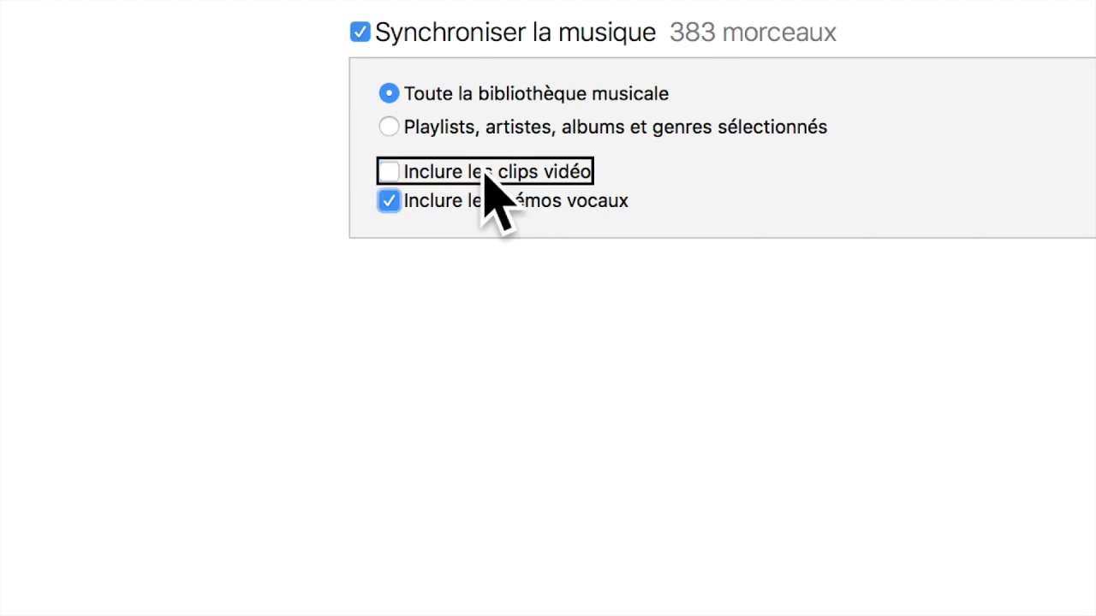
click(503, 205)
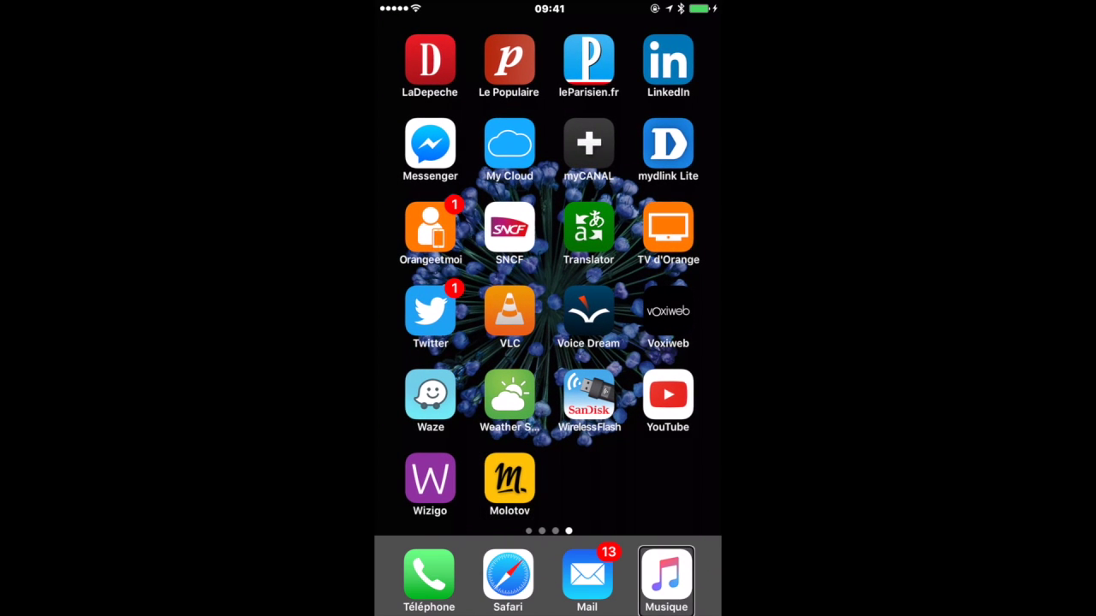
Open the Musique app on the iPhone and open "Albator 2000" from the recent additions in the library
click(666, 575)
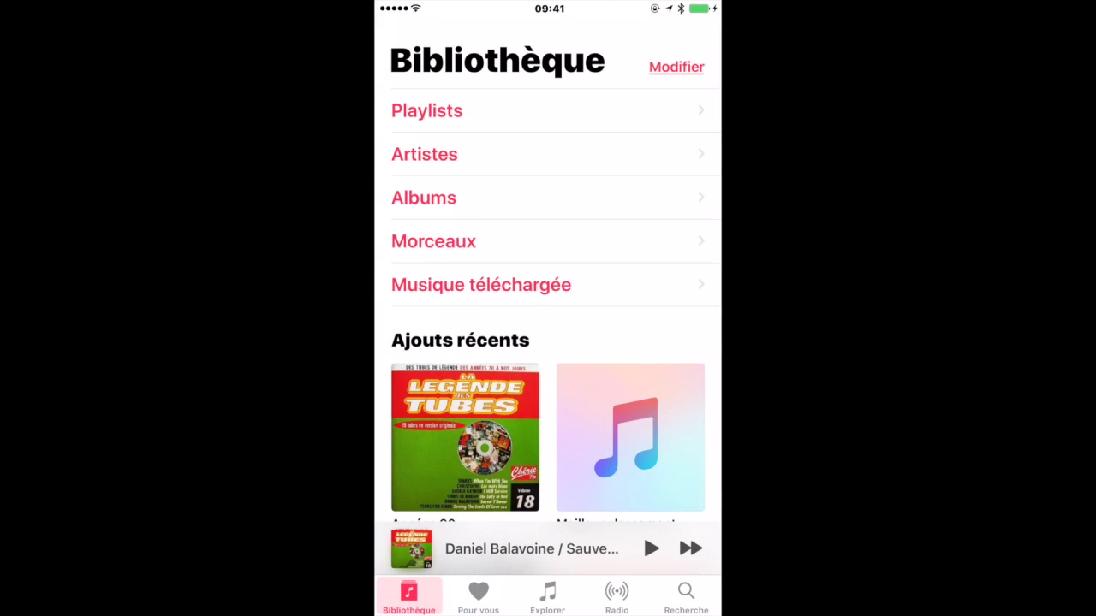
scroll(548, 300, down, 10)
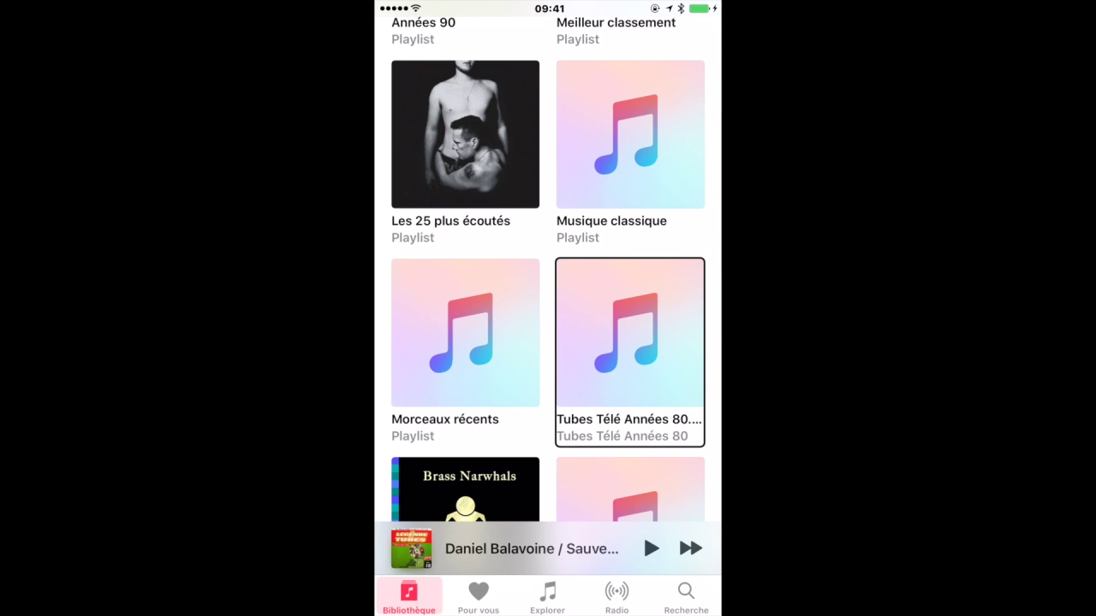
scroll(548, 299, down, 3)
key(Down)
key(Down)
key(Down)
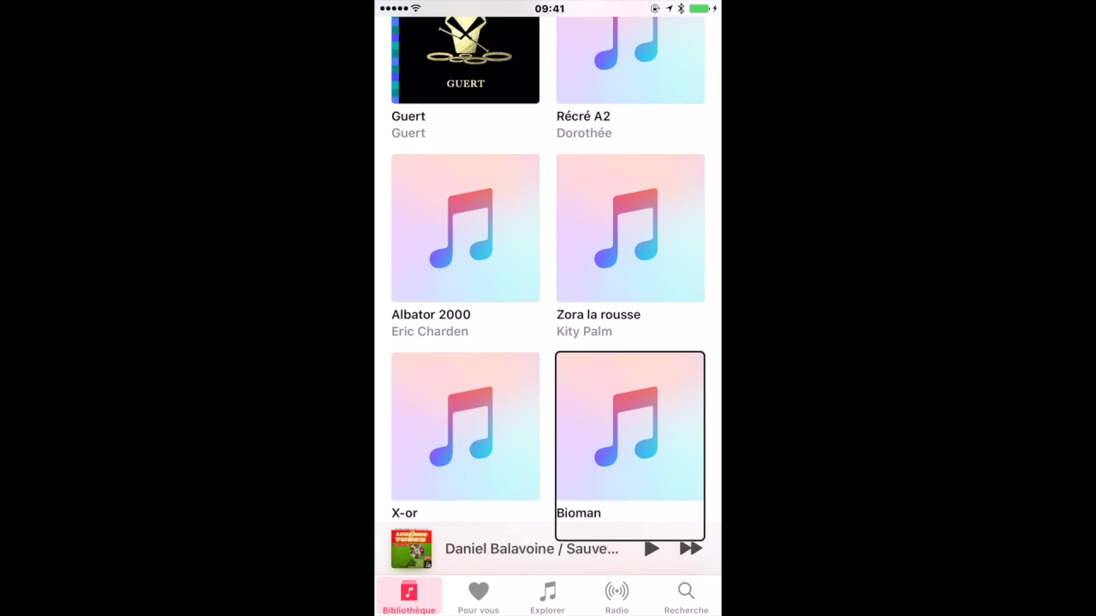
key(Up)
key(Left)
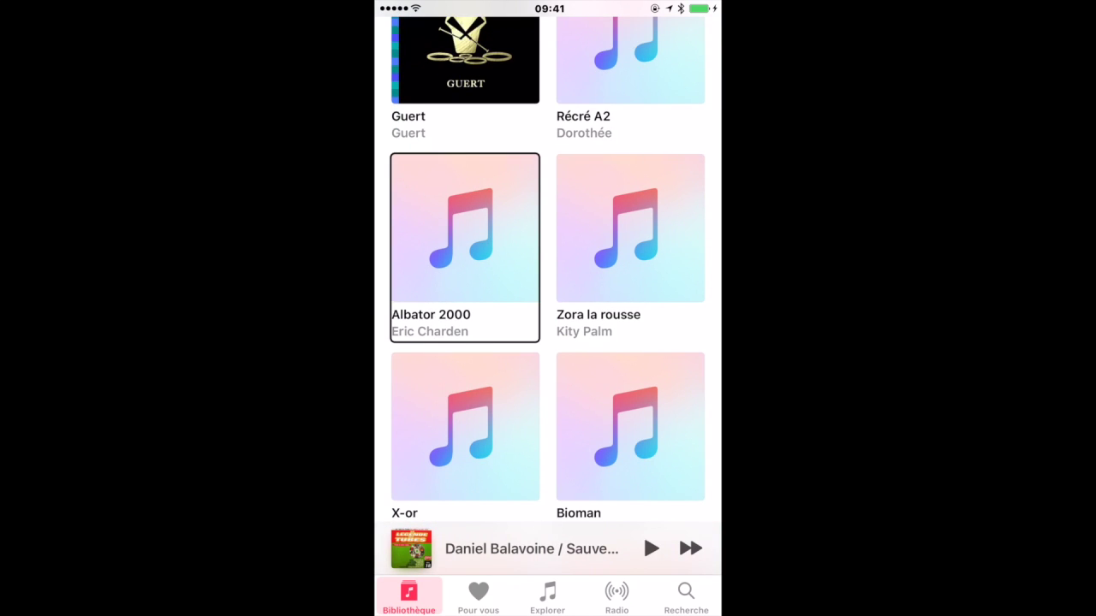
key(Return)
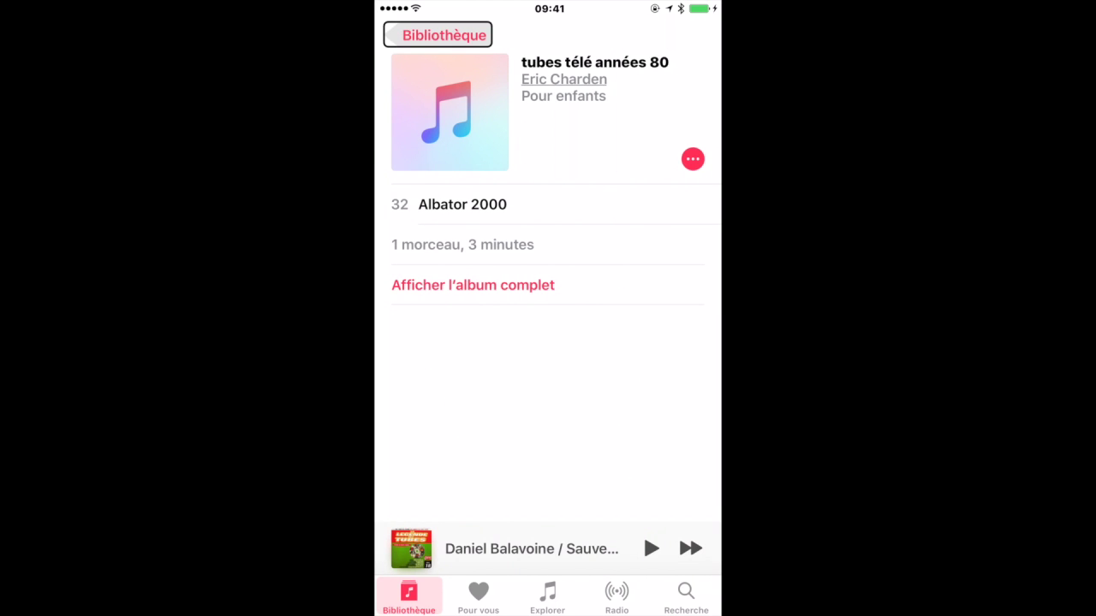
Return to the library and look through the recently added albums as far as "Les mystères de l'ouest"
key(Return)
key(Up)
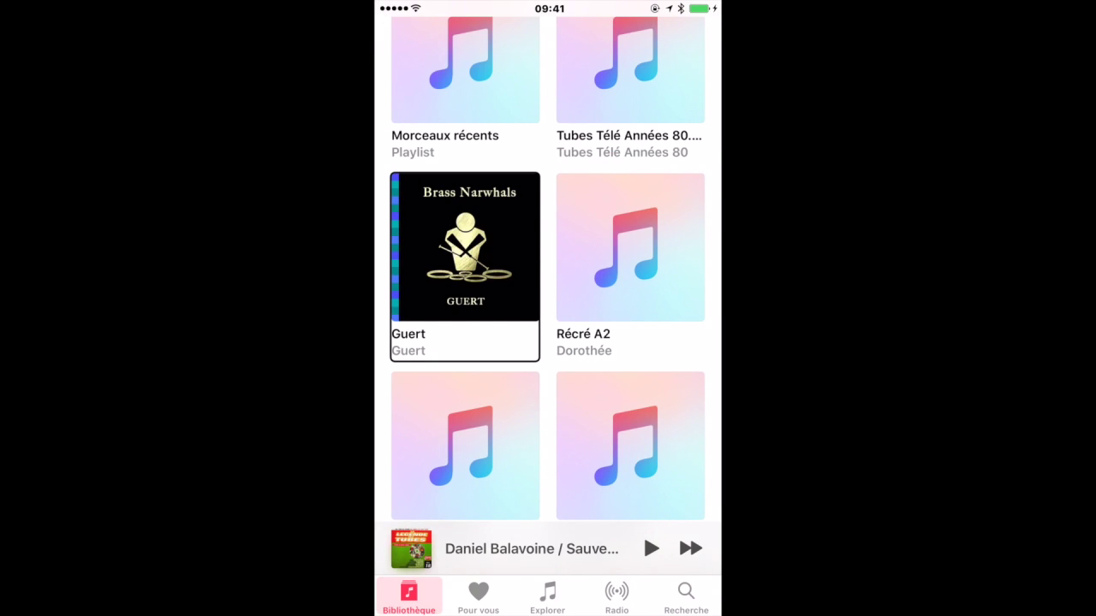
key(Down)
key(Down)
key(Down)
key(Down)
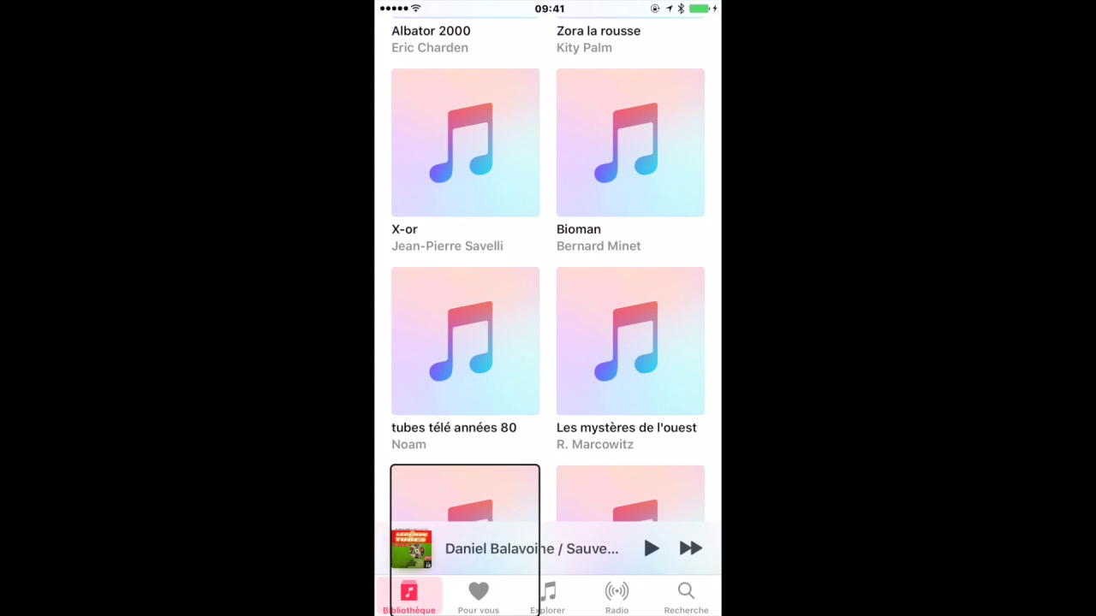
key(Up)
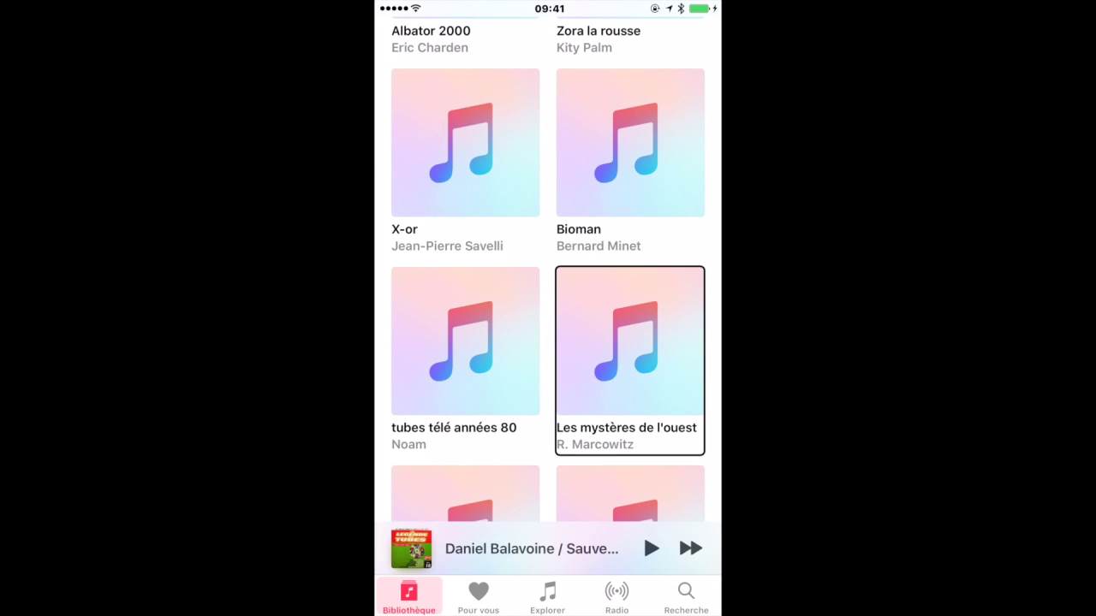